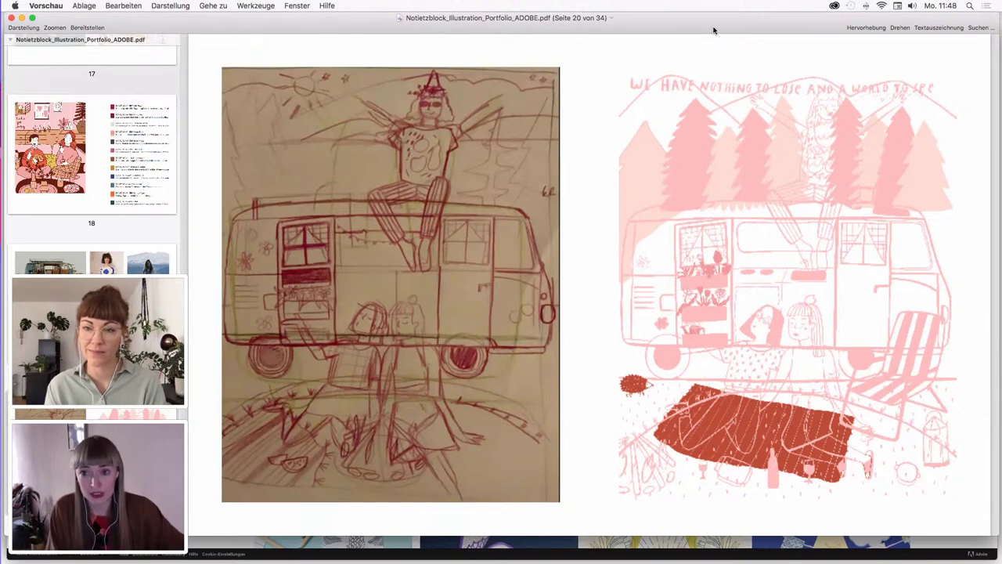
Look through the portfolio's van sketch on page 20 and the two coloured versions on page 21
{"action": "scroll", "coordinate": [713, 30], "scroll_direction": "right", "scroll_amount": 2}
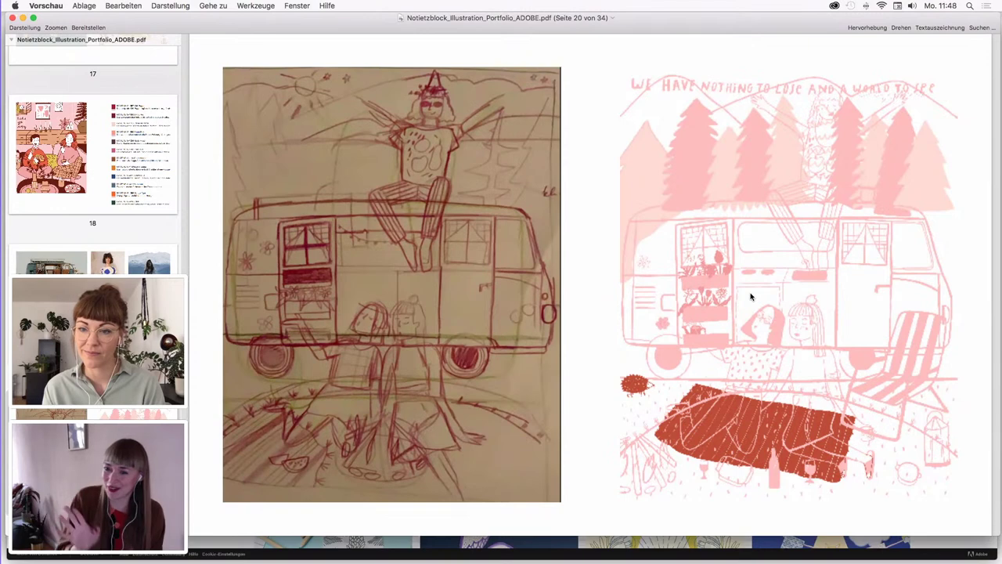
{"action": "scroll", "coordinate": [752, 313], "scroll_direction": "up", "scroll_amount": 2}
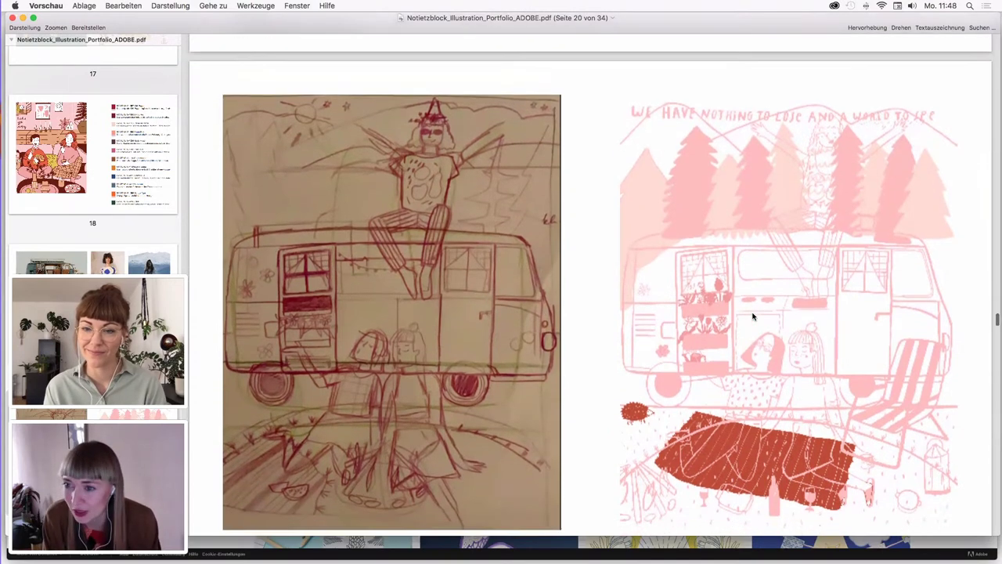
{"action": "scroll", "coordinate": [753, 316], "scroll_direction": "down", "scroll_amount": 3}
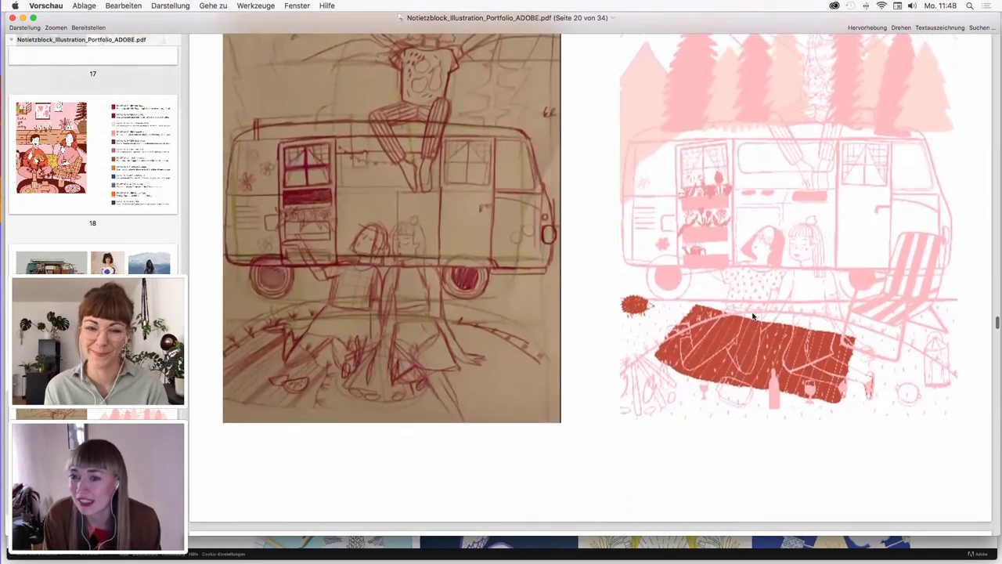
{"action": "scroll", "coordinate": [752, 315], "scroll_direction": "down", "scroll_amount": 10}
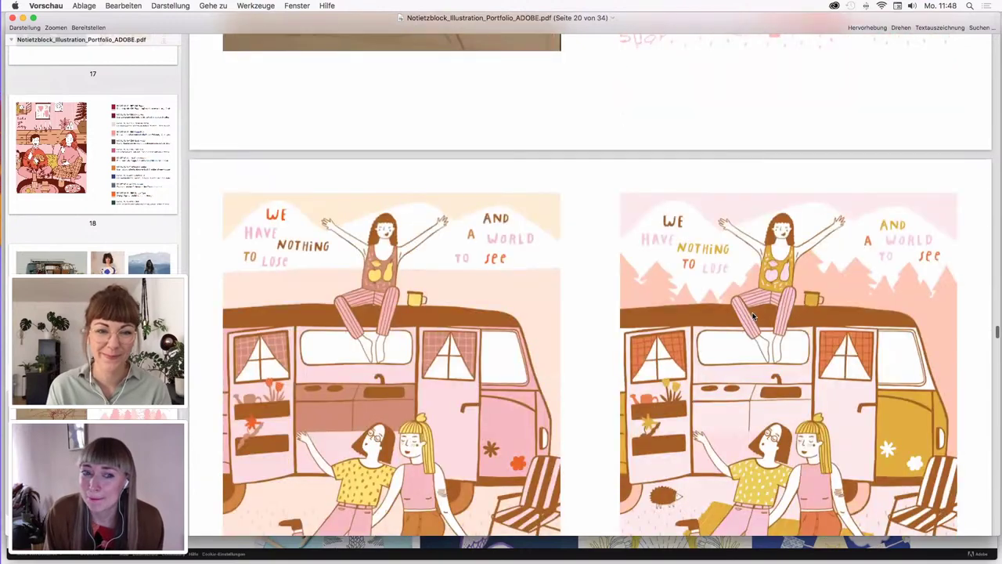
{"action": "scroll", "coordinate": [392, 304], "scroll_direction": "down", "scroll_amount": 2}
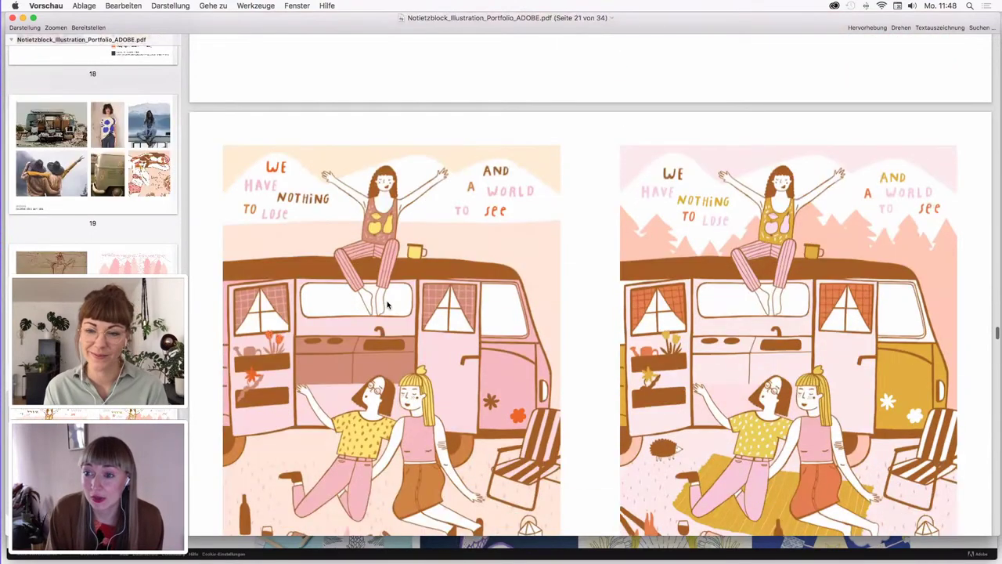
{"action": "scroll", "coordinate": [387, 306], "scroll_direction": "down", "scroll_amount": 3}
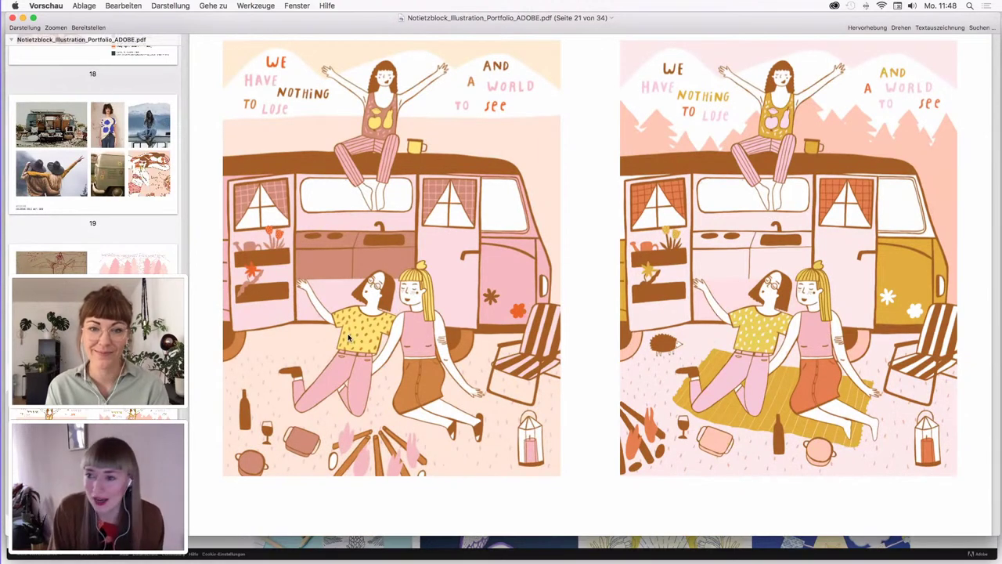
Switch to Photoshop and examine the full layer list of the sketch document Unbenanntes_Werk 30.psd
{"action": "left_click", "coordinate": [494, 555]}
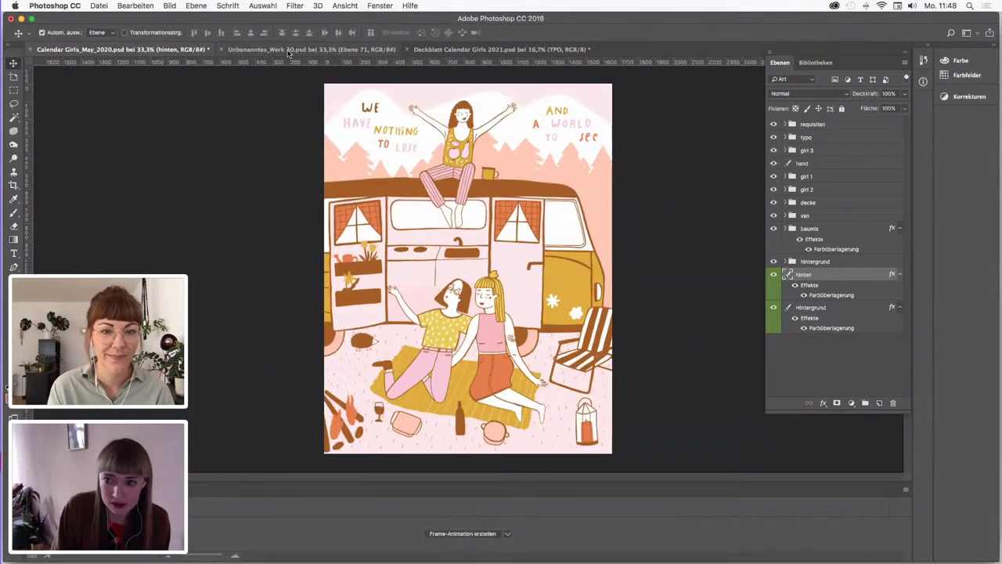
{"action": "left_click", "coordinate": [288, 52]}
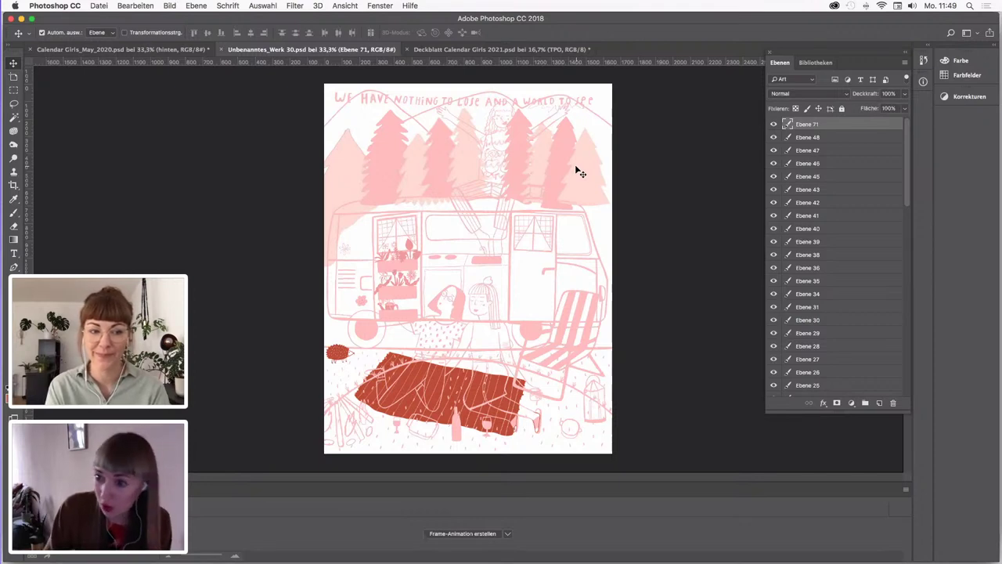
{"action": "scroll", "coordinate": [811, 171], "scroll_direction": "down", "scroll_amount": 5}
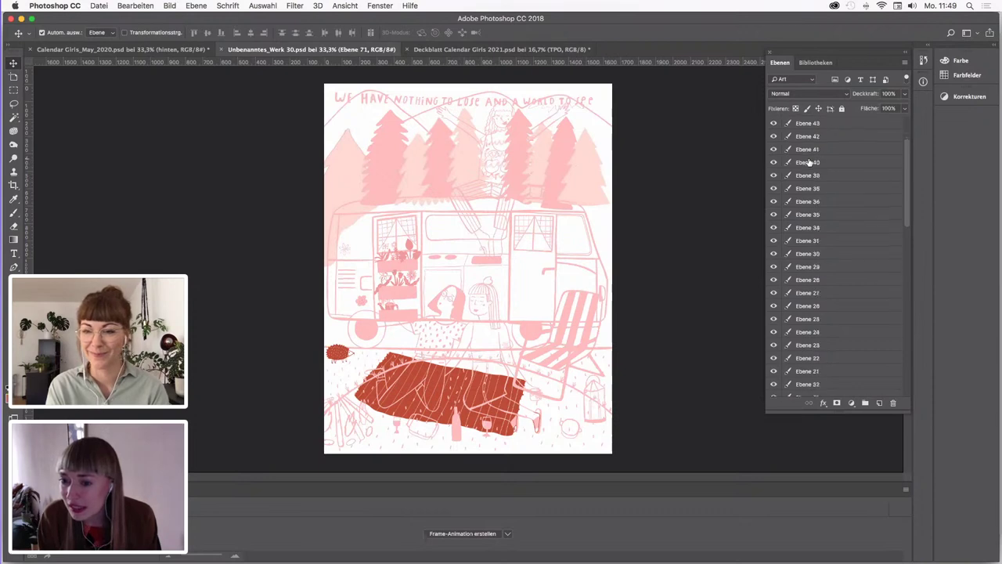
{"action": "scroll", "coordinate": [808, 170], "scroll_direction": "down", "scroll_amount": 15}
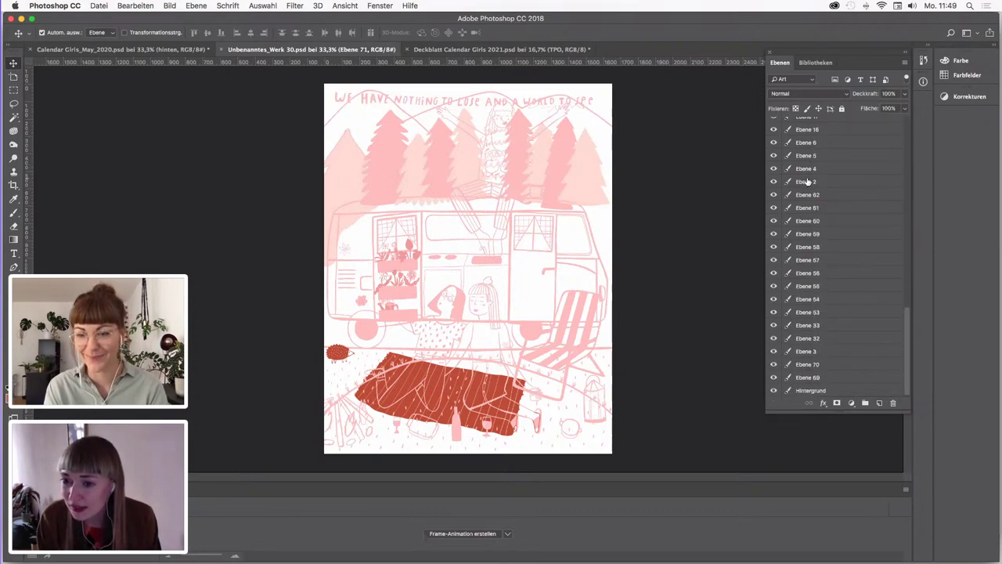
{"action": "scroll", "coordinate": [808, 181], "scroll_direction": "up", "scroll_amount": 20}
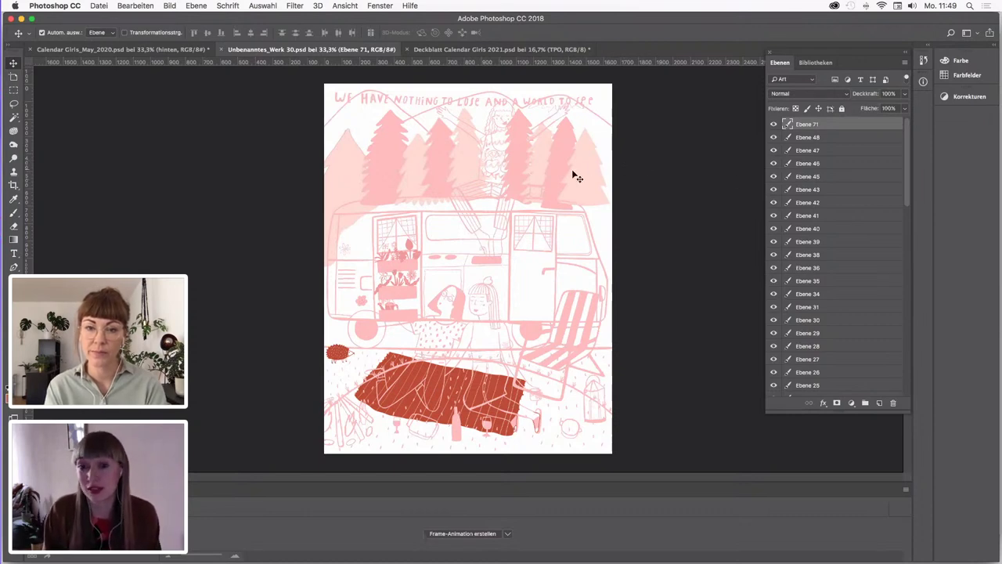
{"action": "scroll", "coordinate": [811, 154], "scroll_direction": "down", "scroll_amount": 3}
{"action": "scroll", "coordinate": [814, 155], "scroll_direction": "down", "scroll_amount": 10}
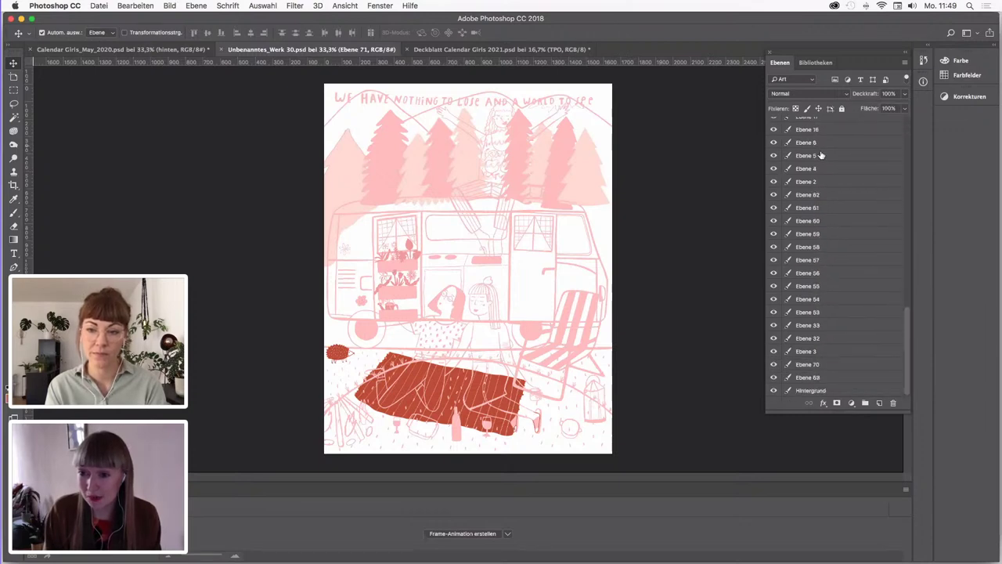
In Calendar Girls_May_2020.psd, hide every layer and group above hintergrund, and show the baumis and van groups again
{"action": "left_click", "coordinate": [167, 54]}
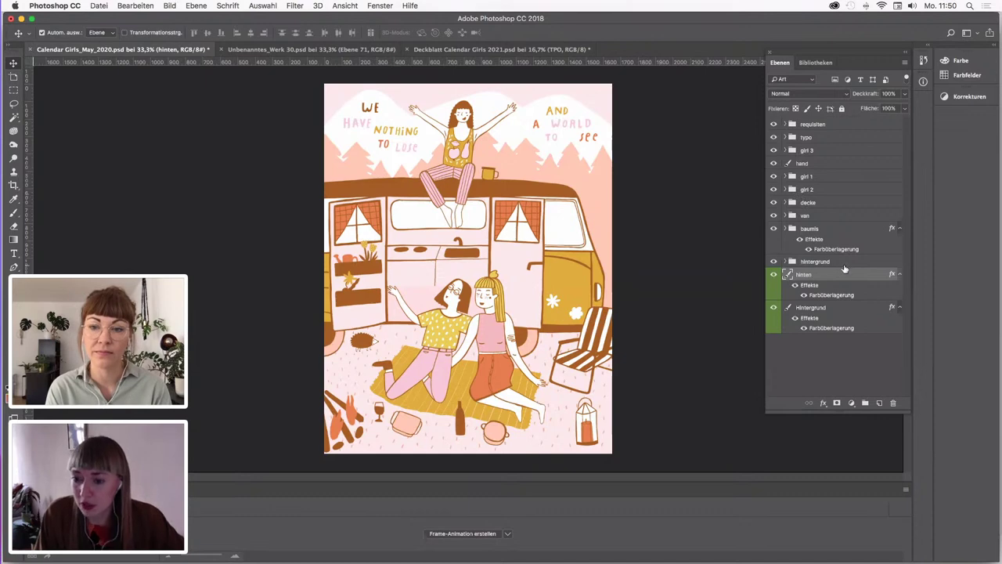
{"action": "left_click_drag", "start_coordinate": [773, 125], "coordinate": [784, 239]}
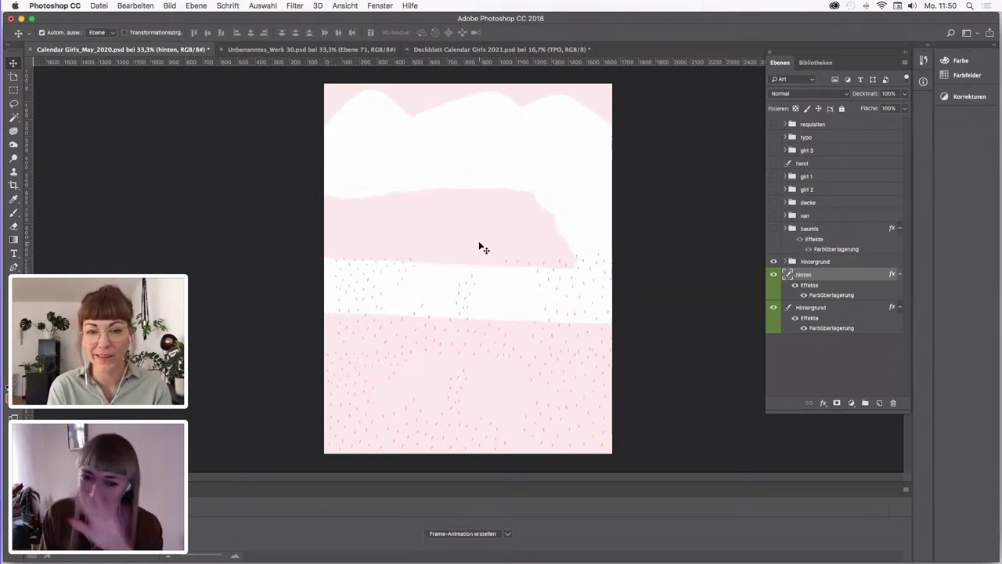
{"action": "left_click", "coordinate": [773, 228]}
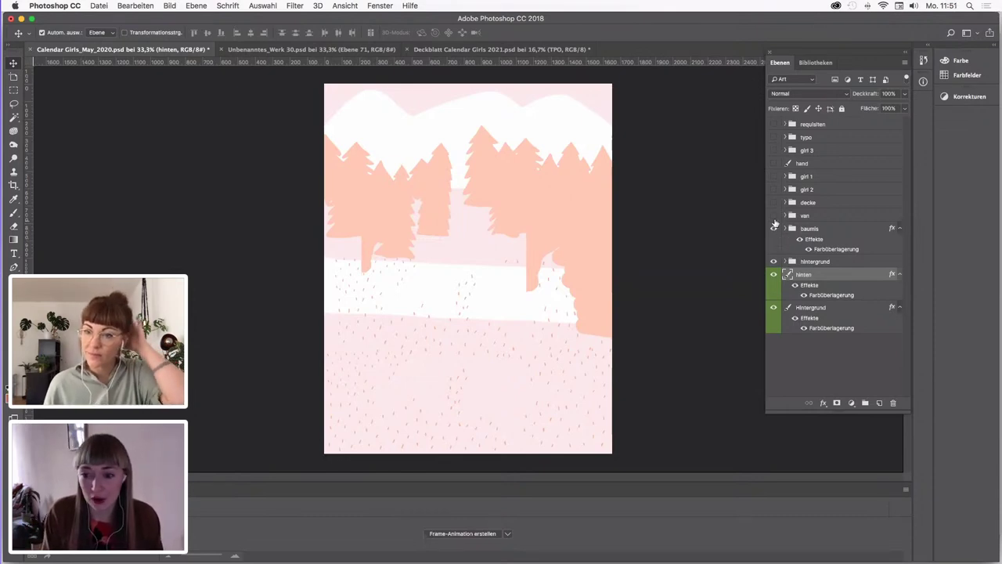
{"action": "left_click", "coordinate": [774, 216]}
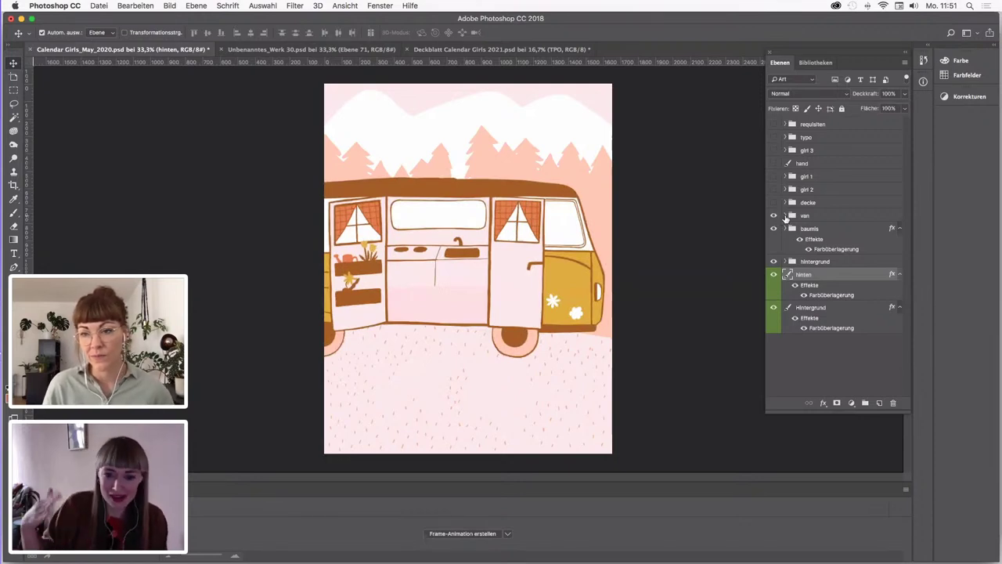
Expand the van group and look through its named, colour-coded layers and their Farbüberlagerung effects
{"action": "left_click", "coordinate": [786, 216]}
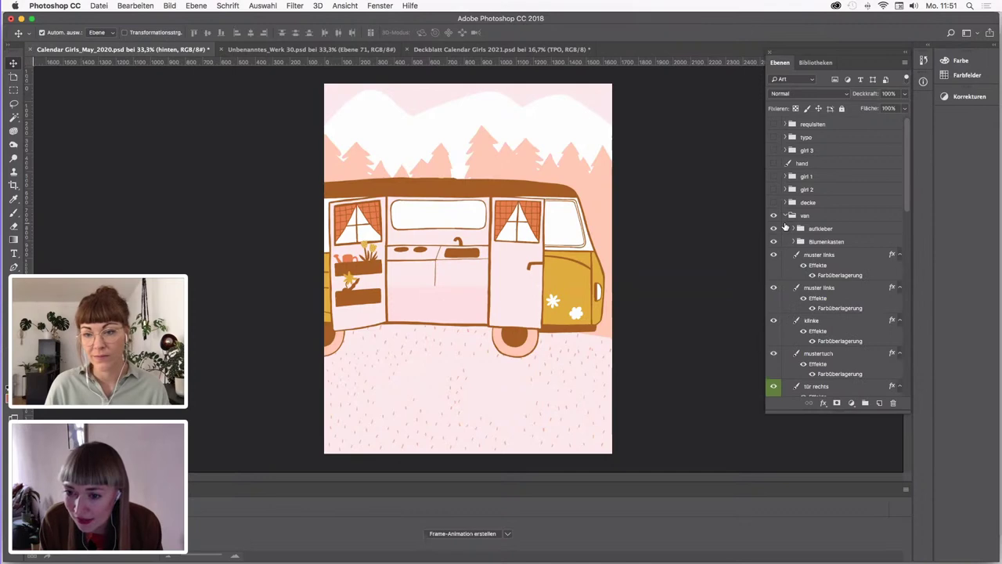
{"action": "scroll", "coordinate": [787, 227], "scroll_direction": "down", "scroll_amount": 3}
{"action": "scroll", "coordinate": [785, 227], "scroll_direction": "down", "scroll_amount": 5}
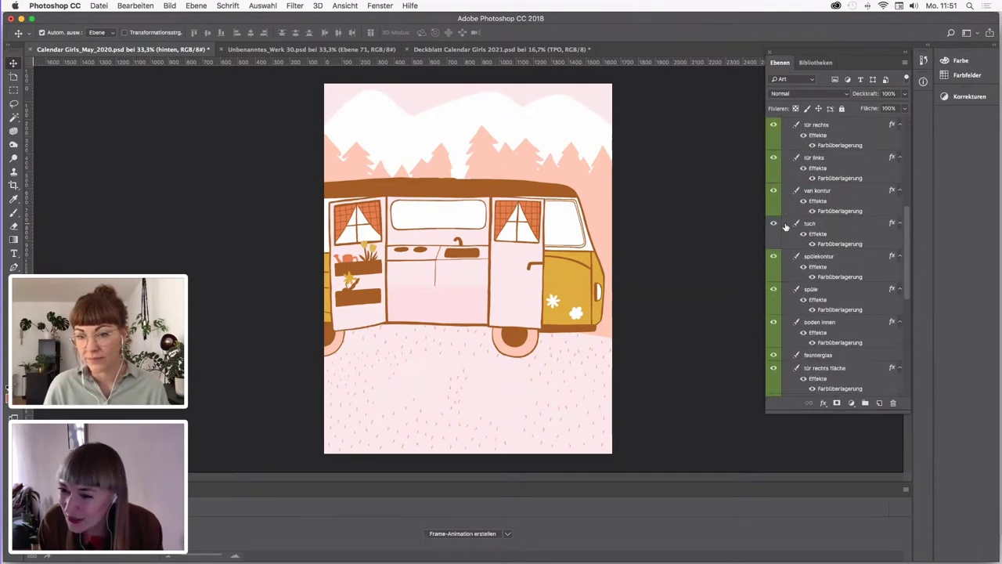
{"action": "scroll", "coordinate": [785, 227], "scroll_direction": "down", "scroll_amount": 6}
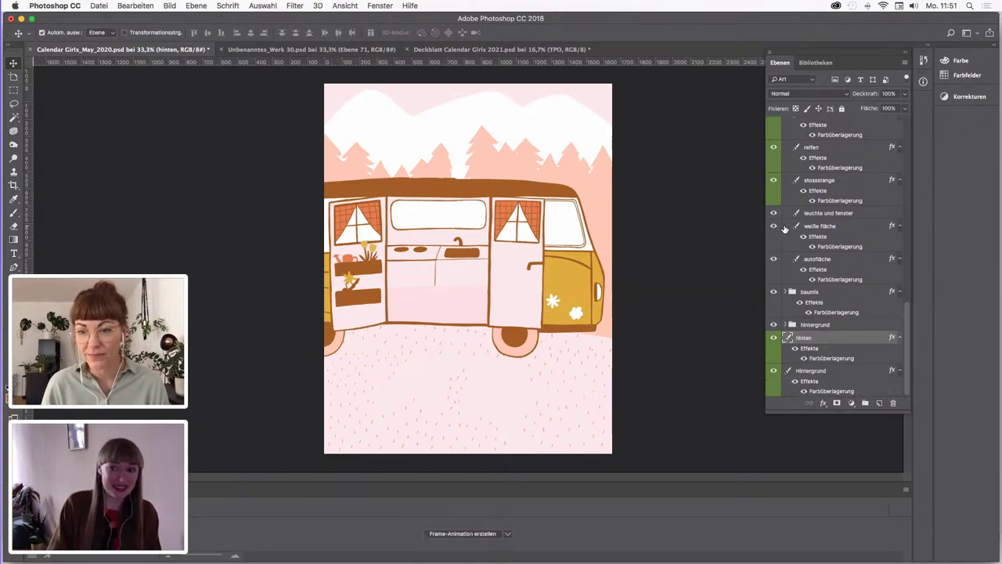
{"action": "scroll", "coordinate": [783, 220], "scroll_direction": "up", "scroll_amount": 4}
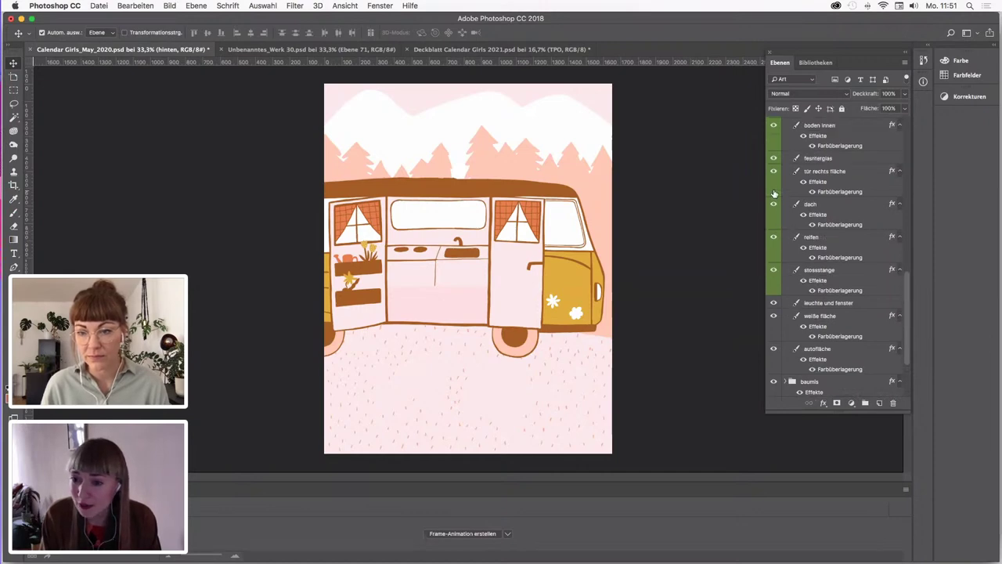
{"action": "scroll", "coordinate": [774, 192], "scroll_direction": "up", "scroll_amount": 2}
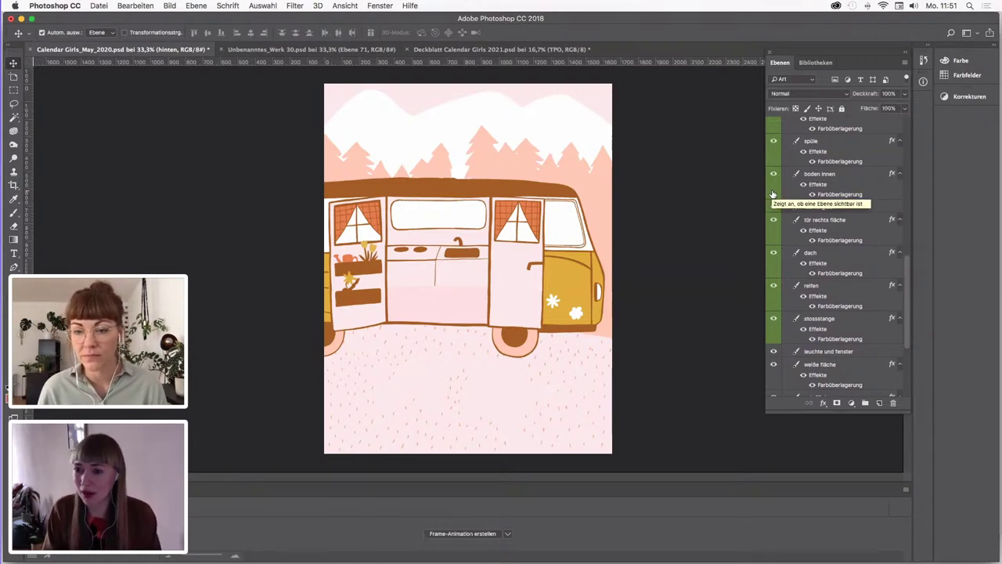
{"action": "scroll", "coordinate": [773, 195], "scroll_direction": "up", "scroll_amount": 10}
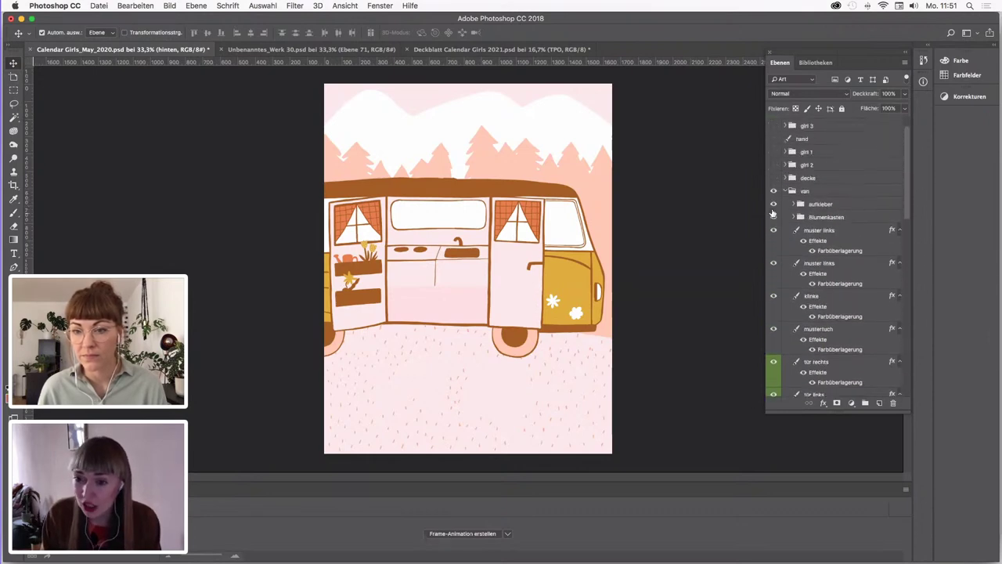
Toggle the visibility of the Blumenkasten and aufkleber groups off and on to compare the van with and without them
{"action": "left_click", "coordinate": [774, 218]}
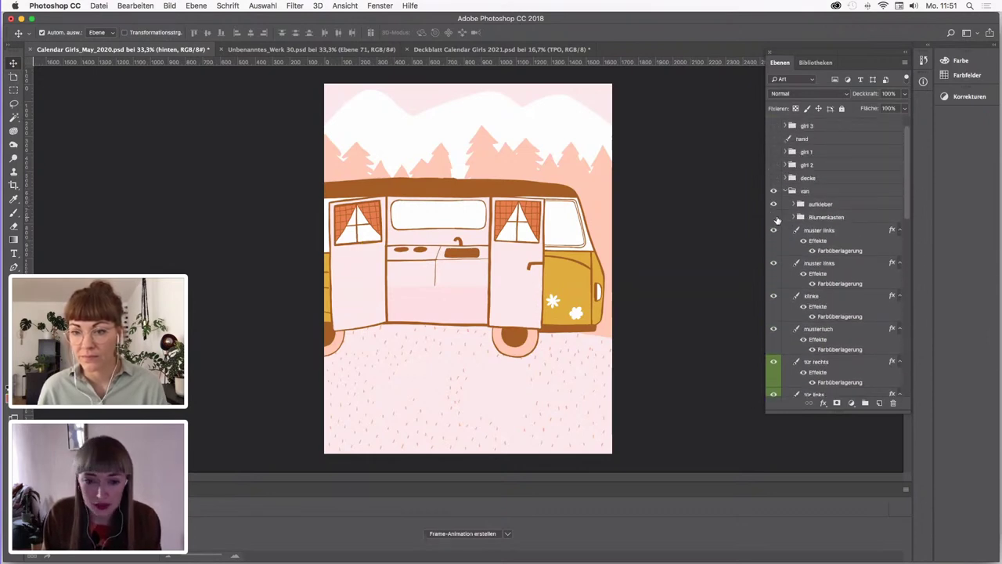
{"action": "left_click", "coordinate": [775, 218]}
{"action": "left_click", "coordinate": [774, 217]}
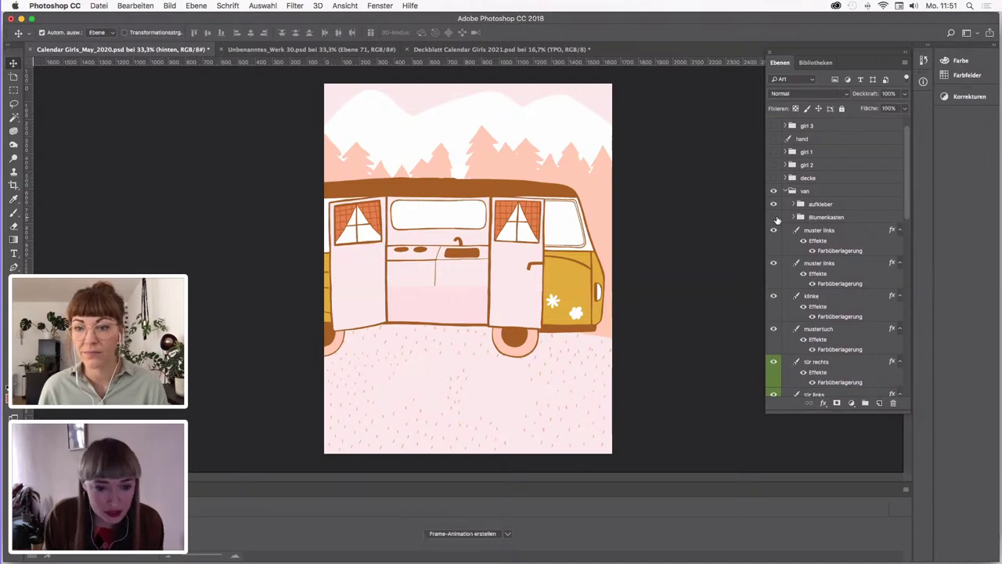
{"action": "left_click", "coordinate": [774, 218]}
{"action": "left_click", "coordinate": [774, 218]}
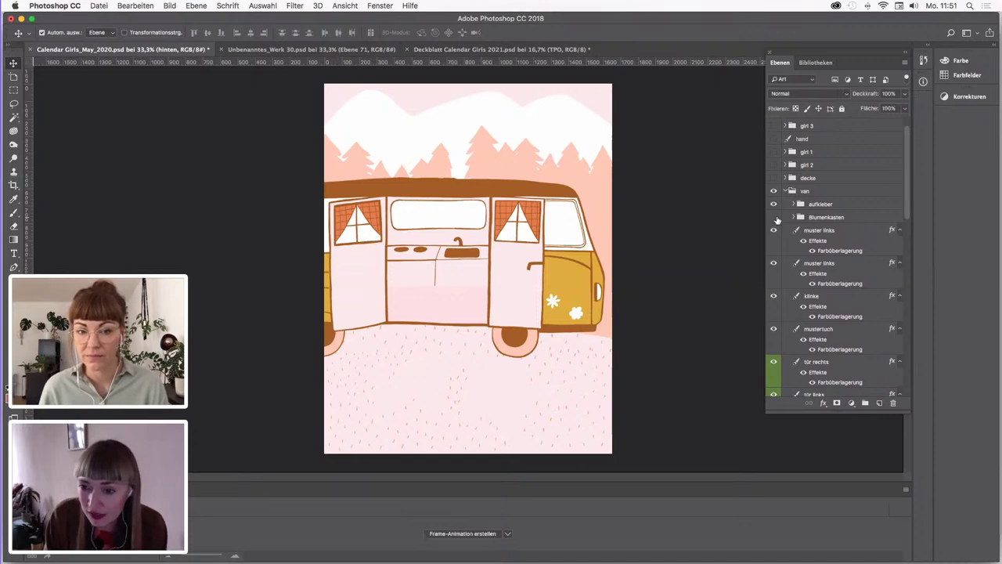
{"action": "left_click", "coordinate": [774, 218]}
{"action": "left_click", "coordinate": [775, 204]}
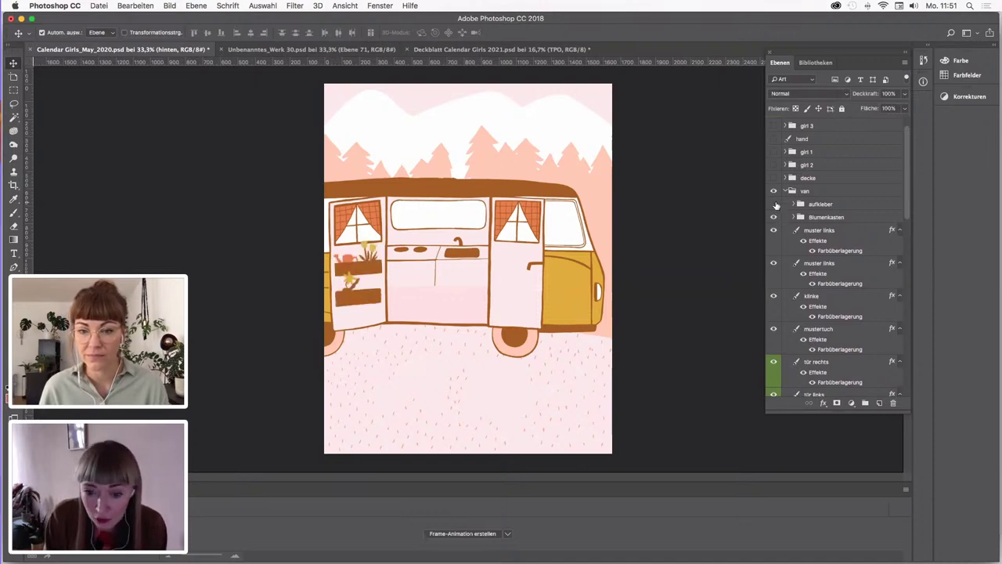
{"action": "left_click", "coordinate": [775, 205]}
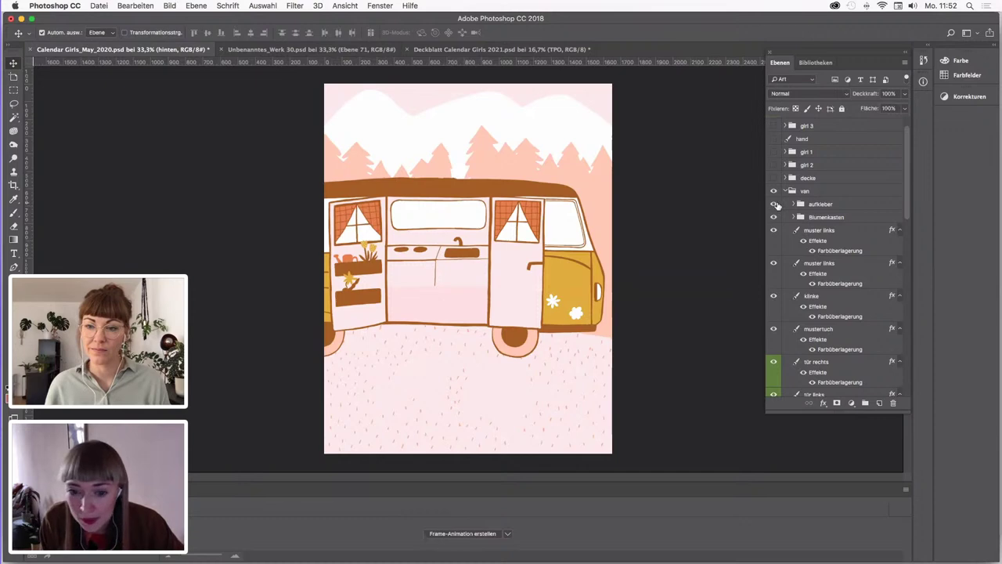
Toggle the autofläche layer and its Farbüberlagerung effect off and on to compare the van's body colour
{"action": "scroll", "coordinate": [775, 270], "scroll_direction": "down", "scroll_amount": 10}
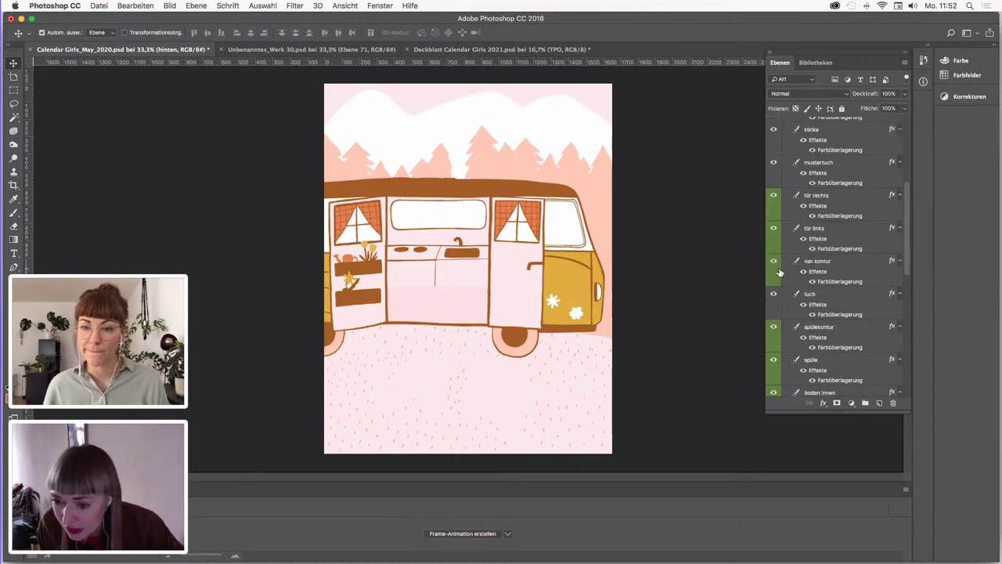
{"action": "scroll", "coordinate": [780, 272], "scroll_direction": "down", "scroll_amount": 5}
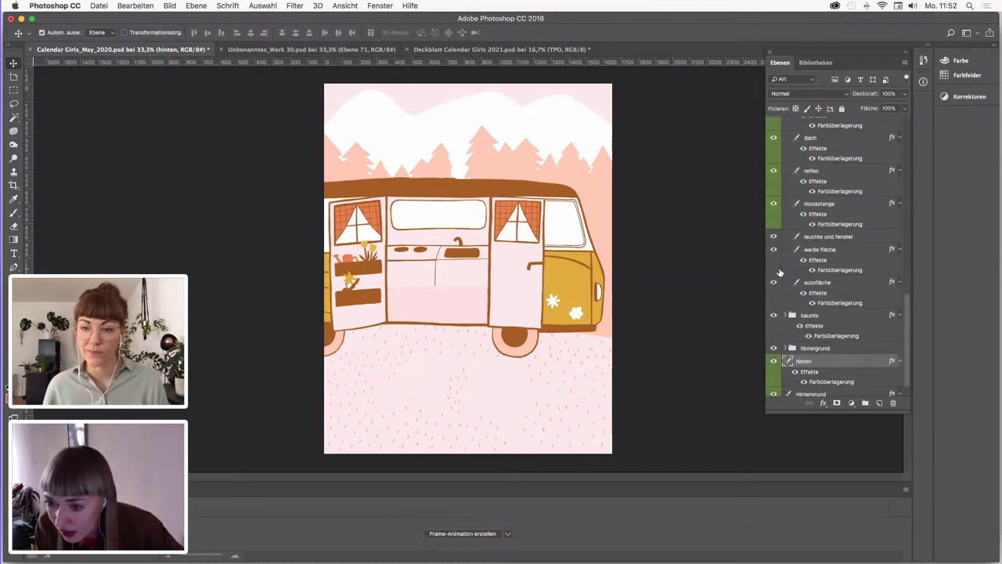
{"action": "left_click", "coordinate": [772, 259]}
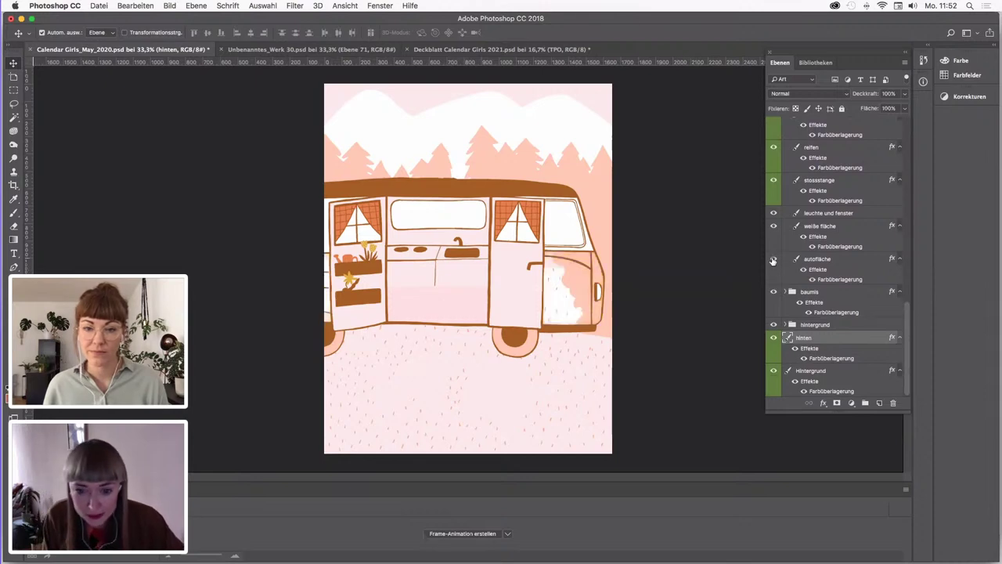
{"action": "left_click", "coordinate": [773, 260]}
{"action": "left_click", "coordinate": [812, 279]}
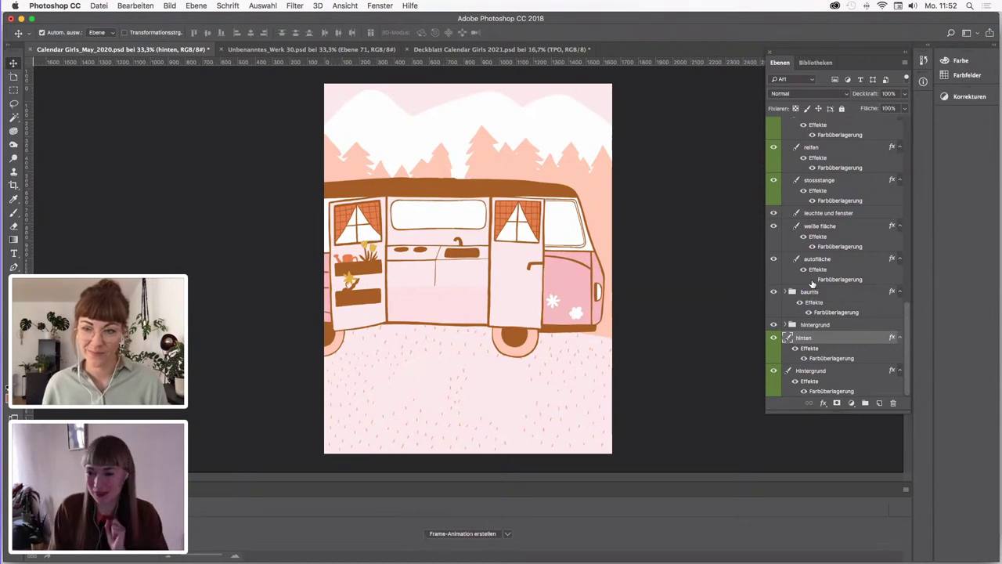
{"action": "left_click", "coordinate": [812, 280]}
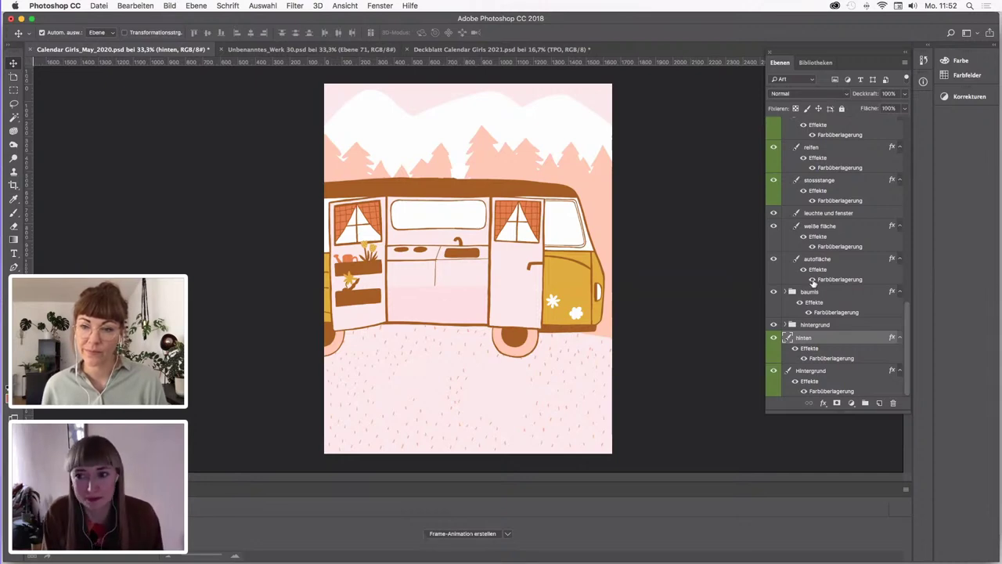
Collapse the van group in the layer list
{"action": "scroll", "coordinate": [814, 282], "scroll_direction": "up", "scroll_amount": 6}
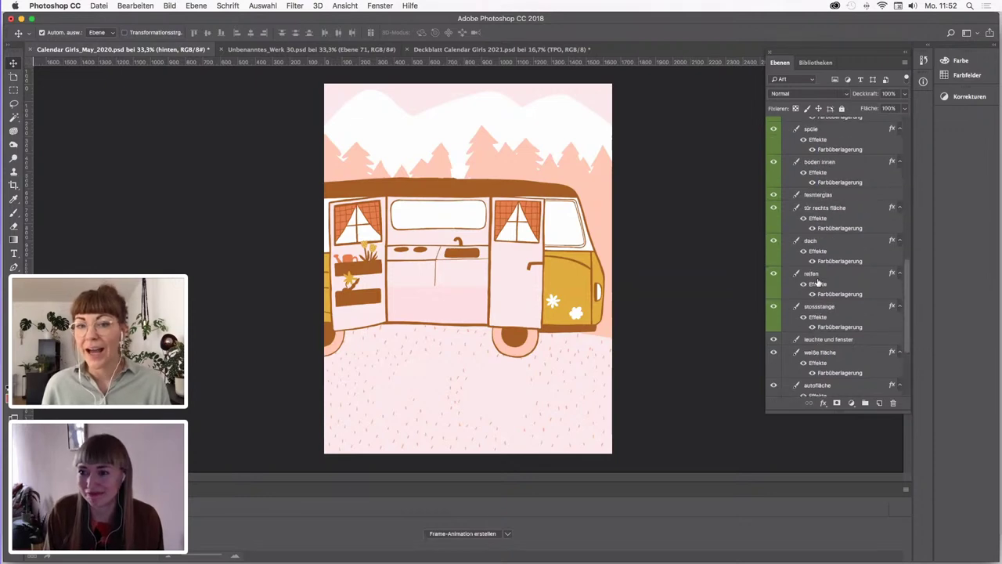
{"action": "scroll", "coordinate": [817, 282], "scroll_direction": "up", "scroll_amount": 3}
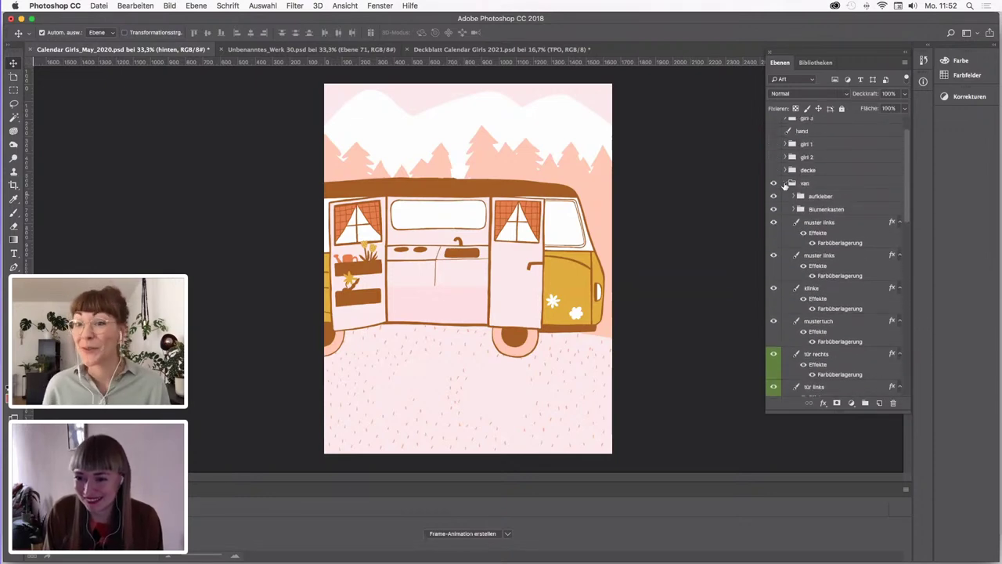
{"action": "left_click", "coordinate": [785, 187]}
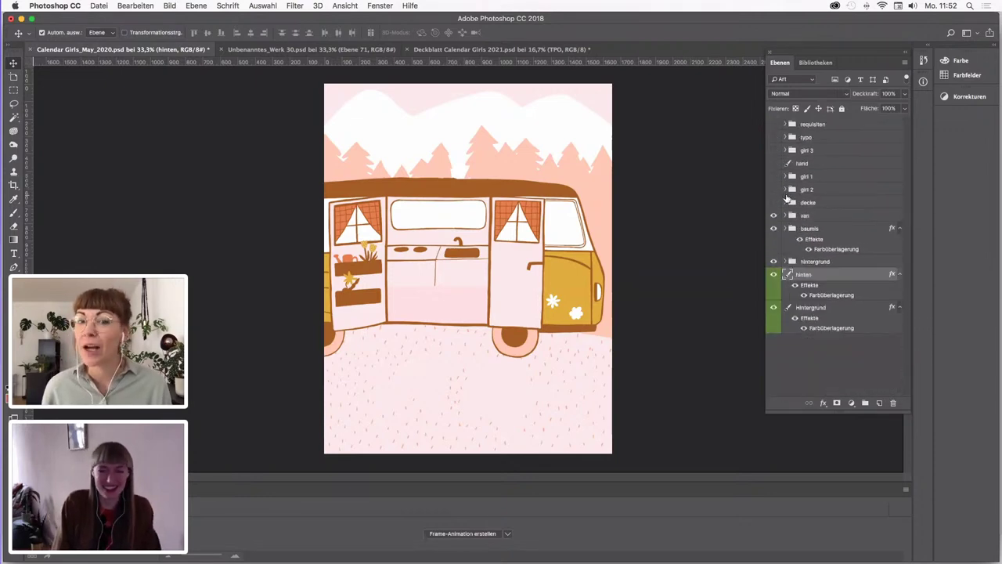
Make the decke, girl 2 and girl 1 groups and the hand layer visible to build up the scene before the van
{"action": "left_click", "coordinate": [775, 202]}
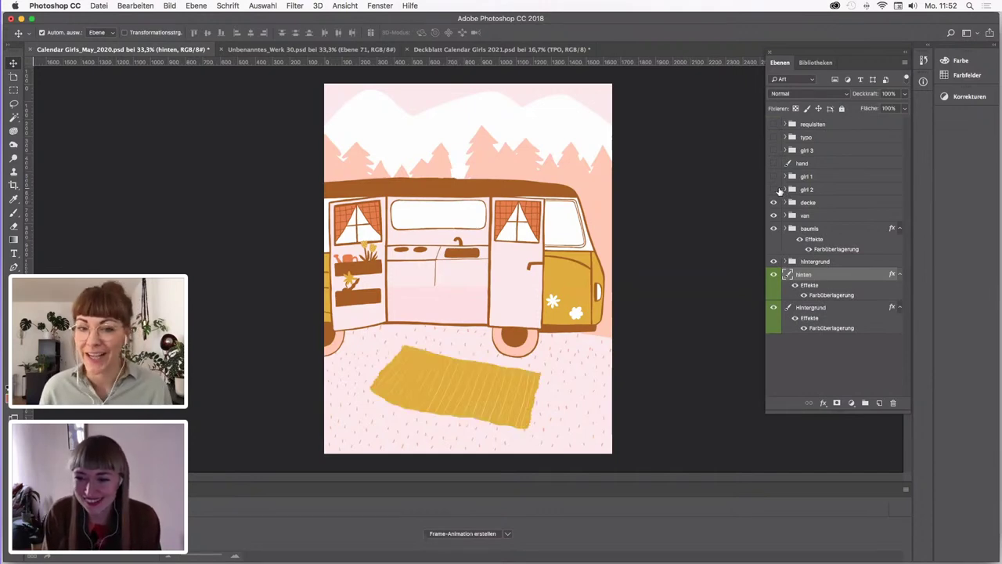
{"action": "left_click", "coordinate": [774, 189]}
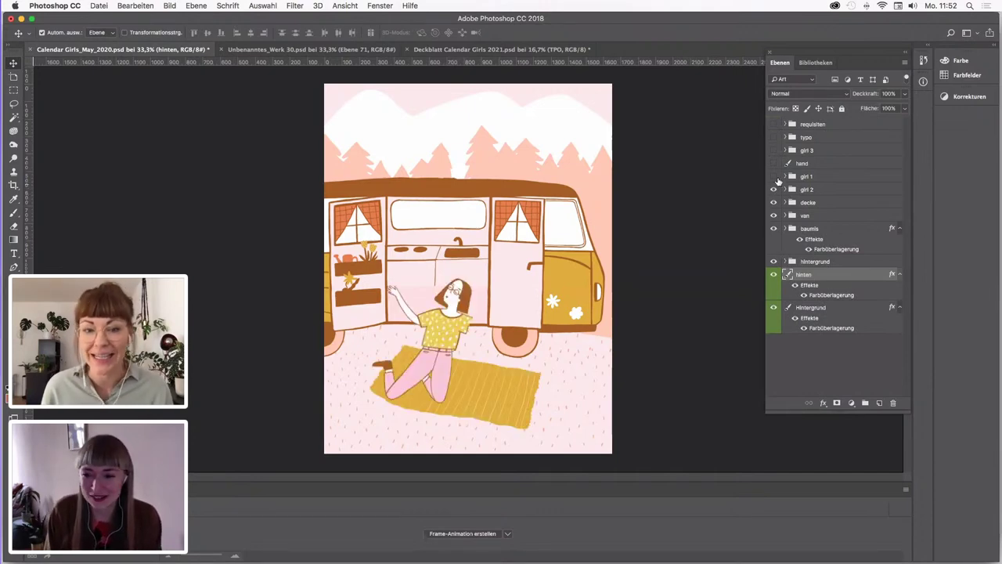
{"action": "left_click", "coordinate": [774, 177]}
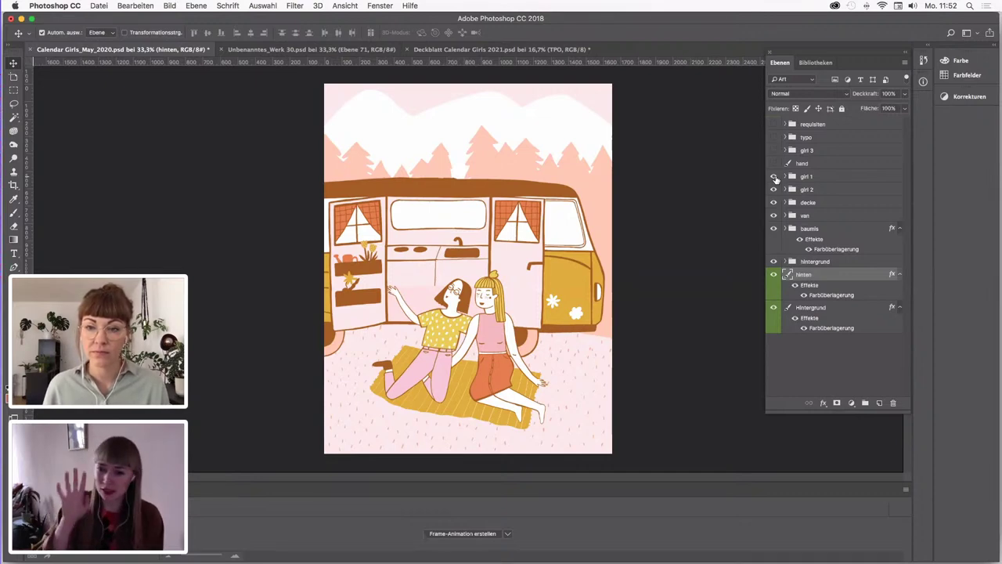
{"action": "left_click", "coordinate": [773, 164]}
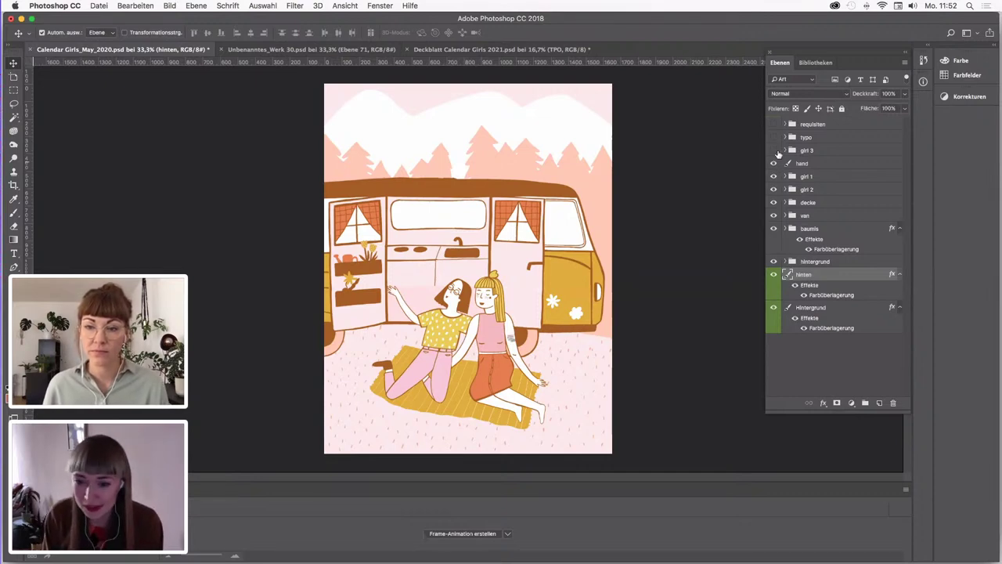
Show the girl 3 group, toggling it off and on to compare, and make the typo and requisiten groups visible
{"action": "left_click", "coordinate": [774, 150]}
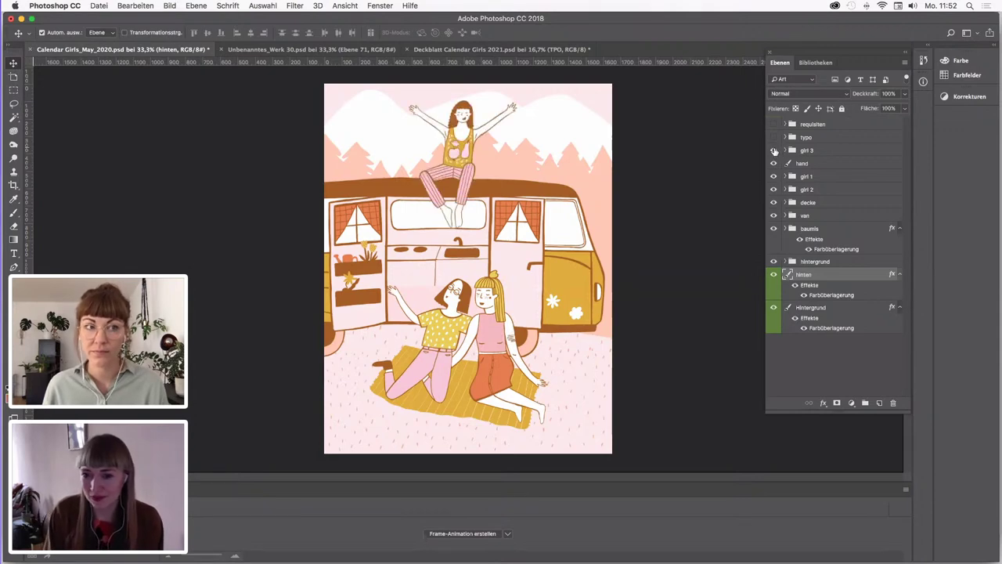
{"action": "left_click", "coordinate": [774, 151]}
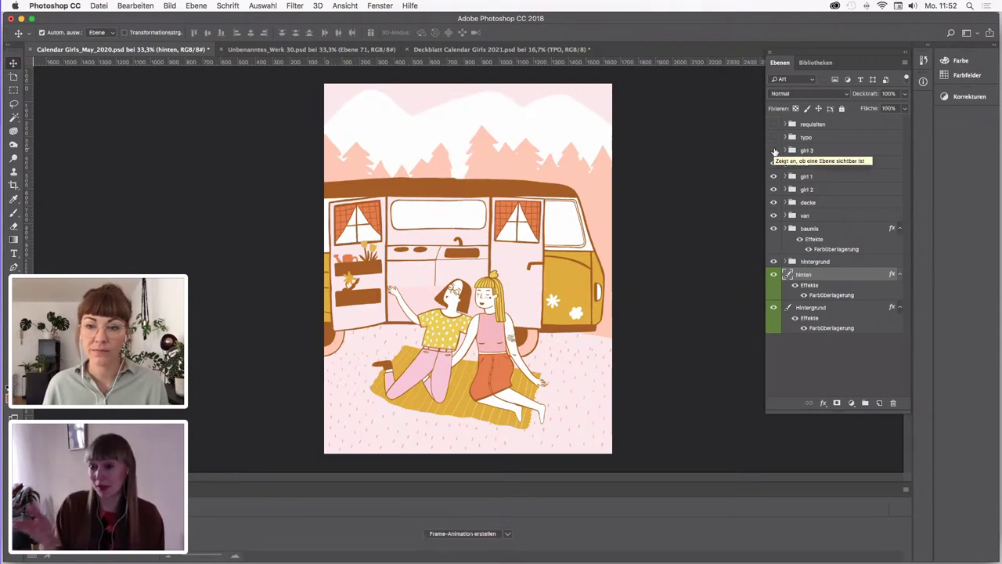
{"action": "left_click", "coordinate": [775, 150]}
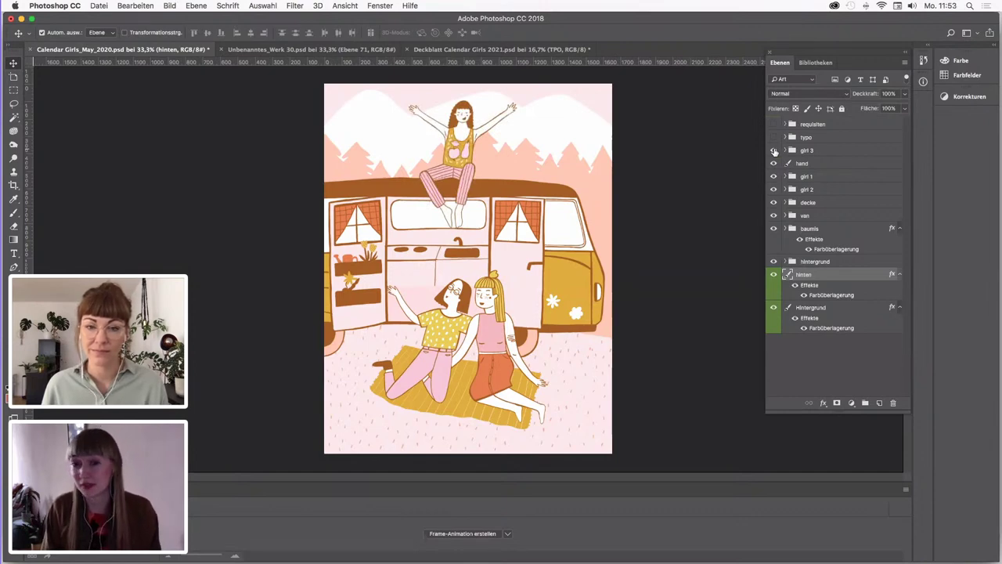
{"action": "left_click", "coordinate": [774, 137]}
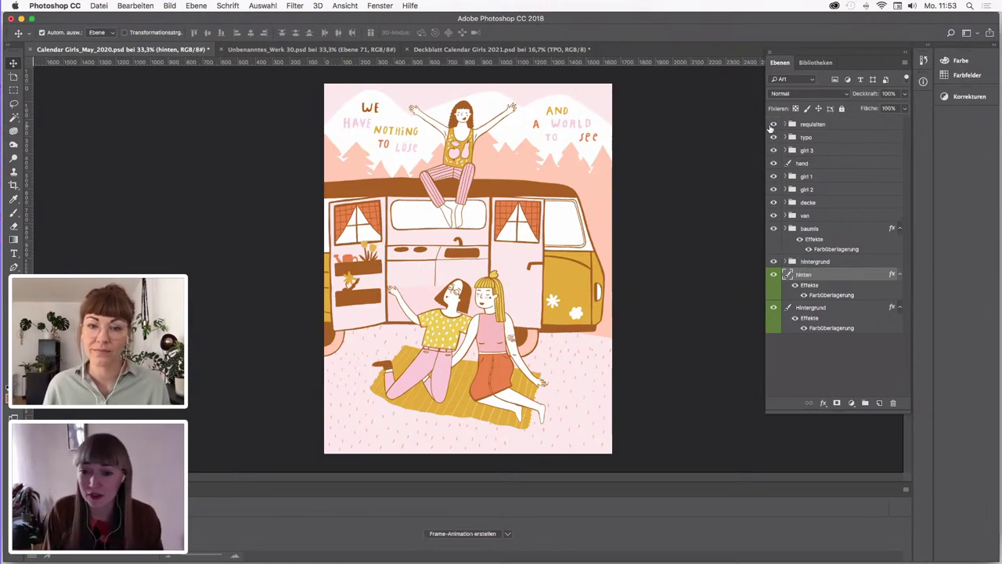
{"action": "left_click", "coordinate": [773, 123]}
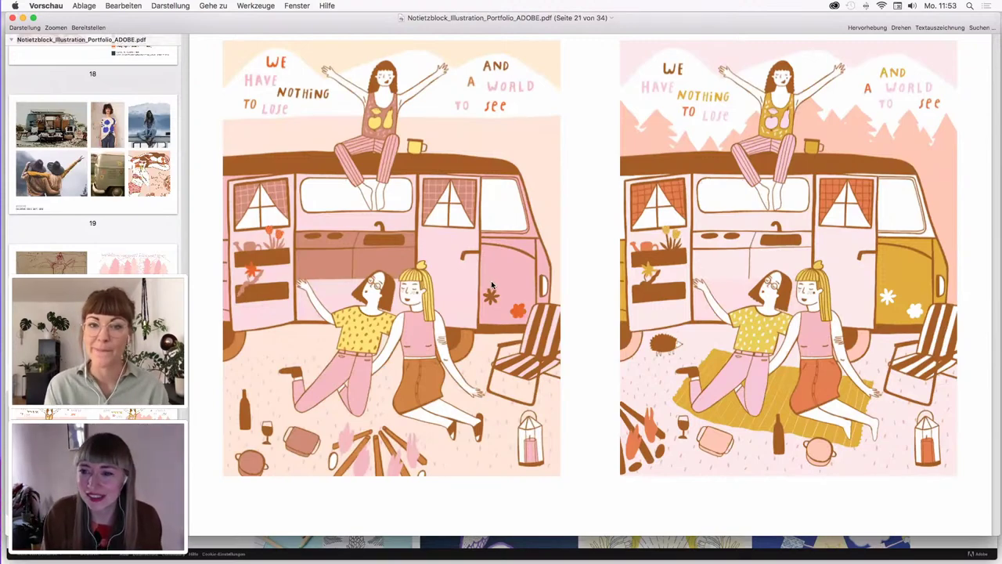
Switch to the portfolio PDF in Vorschau and examine the temporary tattoo set illustrations on page 22, following the two van colour versions
{"action": "scroll", "coordinate": [366, 270], "scroll_direction": "down", "scroll_amount": 5}
{"action": "scroll", "coordinate": [366, 270], "scroll_direction": "down", "scroll_amount": 6}
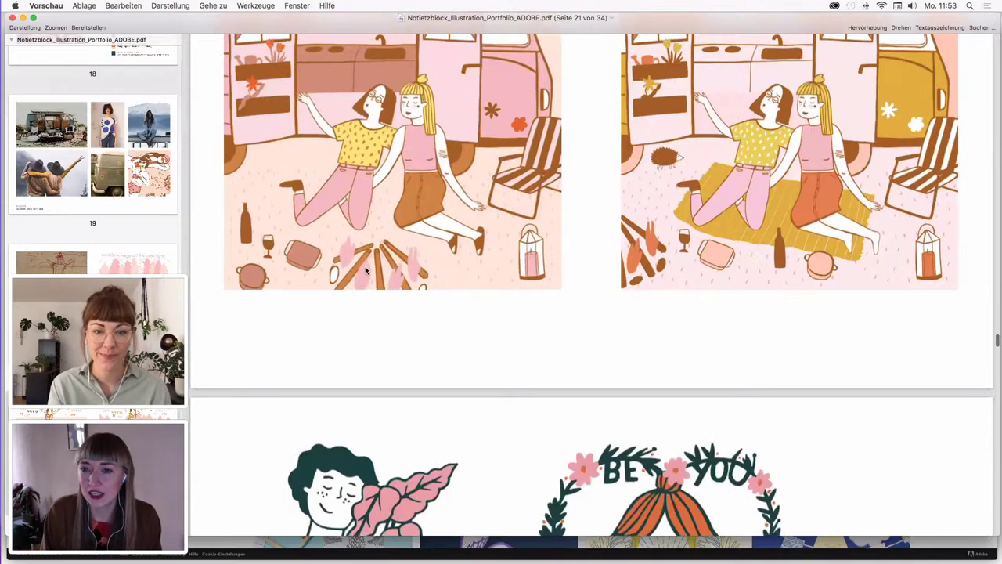
{"action": "scroll", "coordinate": [366, 270], "scroll_direction": "down", "scroll_amount": 15}
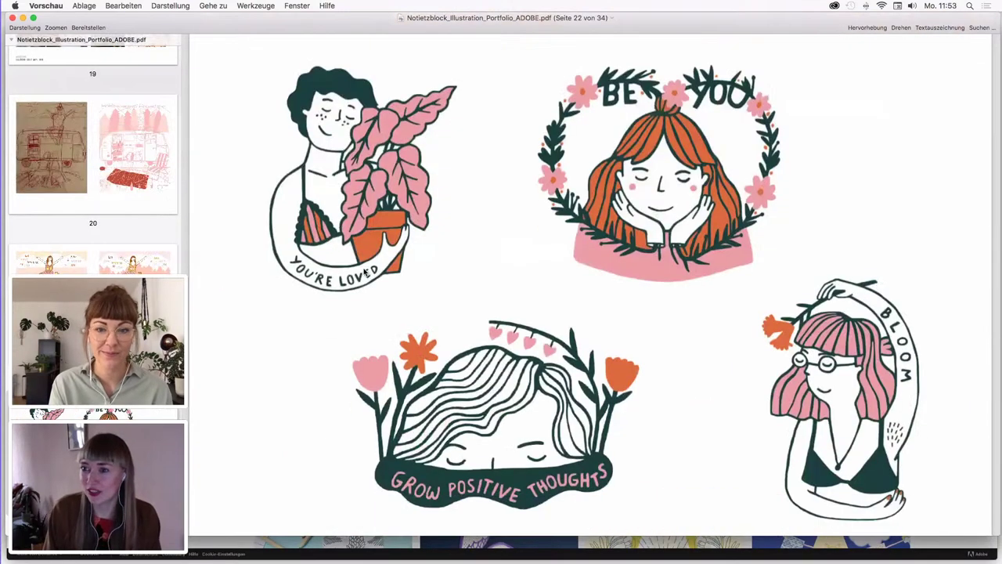
{"action": "scroll", "coordinate": [365, 272], "scroll_direction": "down", "scroll_amount": 1}
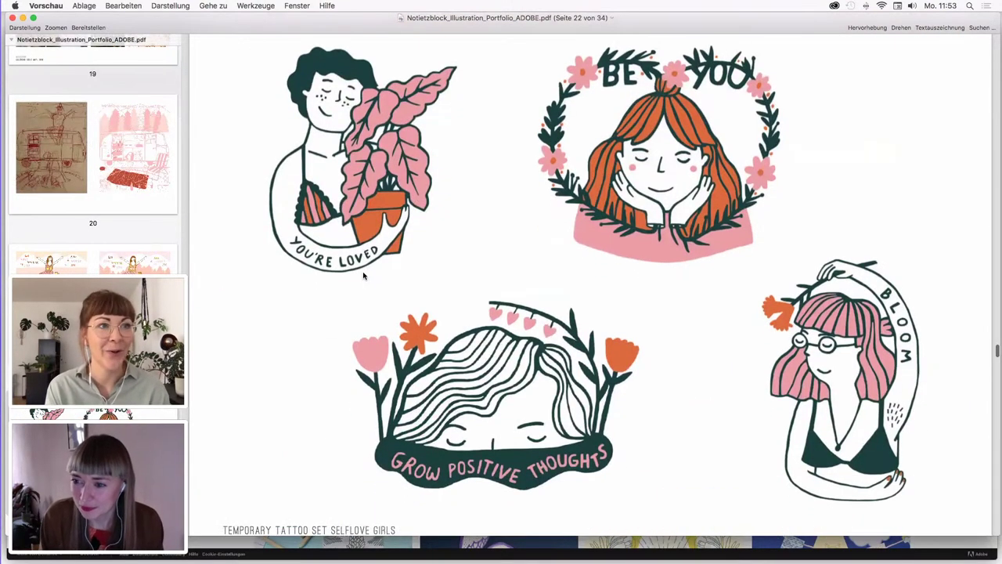
{"action": "scroll", "coordinate": [363, 274], "scroll_direction": "up", "scroll_amount": 1}
{"action": "scroll", "coordinate": [363, 274], "scroll_direction": "down", "scroll_amount": 2}
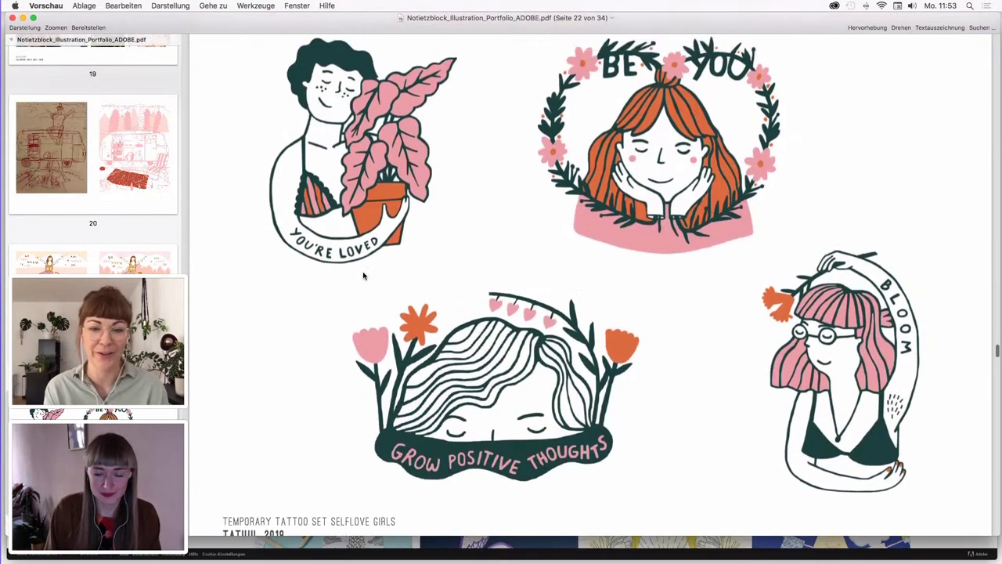
{"action": "scroll", "coordinate": [363, 274], "scroll_direction": "up", "scroll_amount": 3}
{"action": "scroll", "coordinate": [363, 274], "scroll_direction": "down", "scroll_amount": 2}
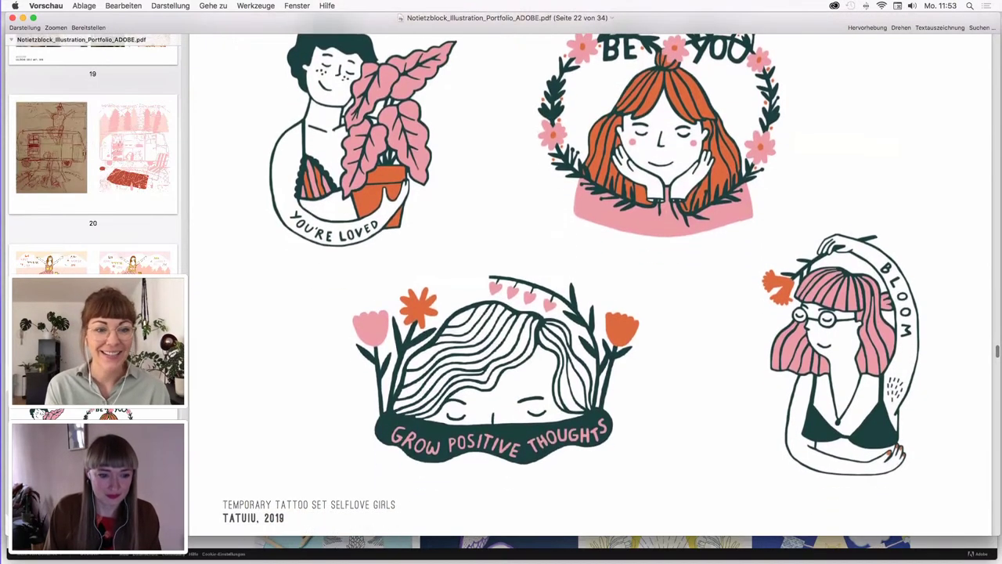
{"action": "scroll", "coordinate": [173, 278], "scroll_direction": "down", "scroll_amount": 3}
{"action": "scroll", "coordinate": [396, 298], "scroll_direction": "up", "scroll_amount": 3}
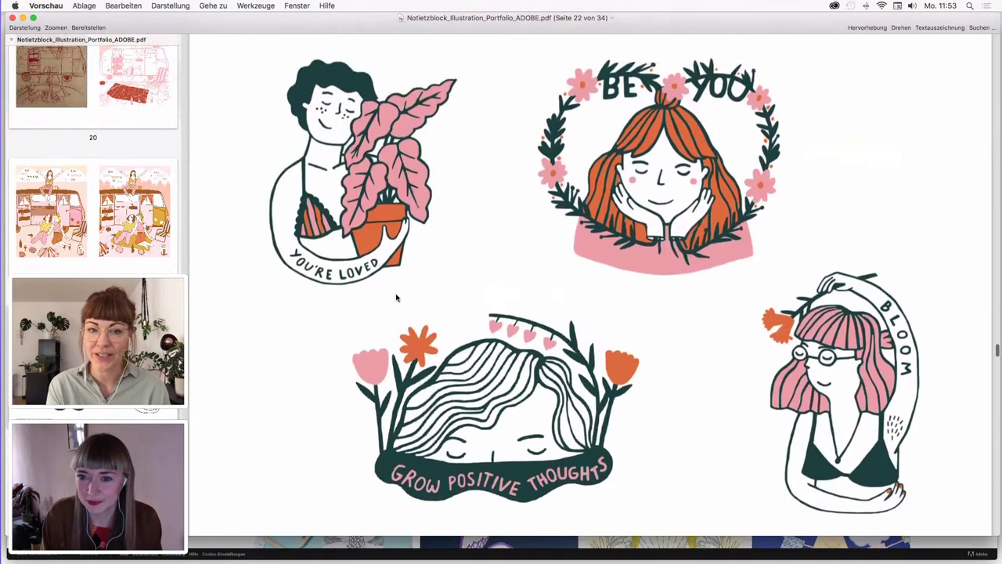